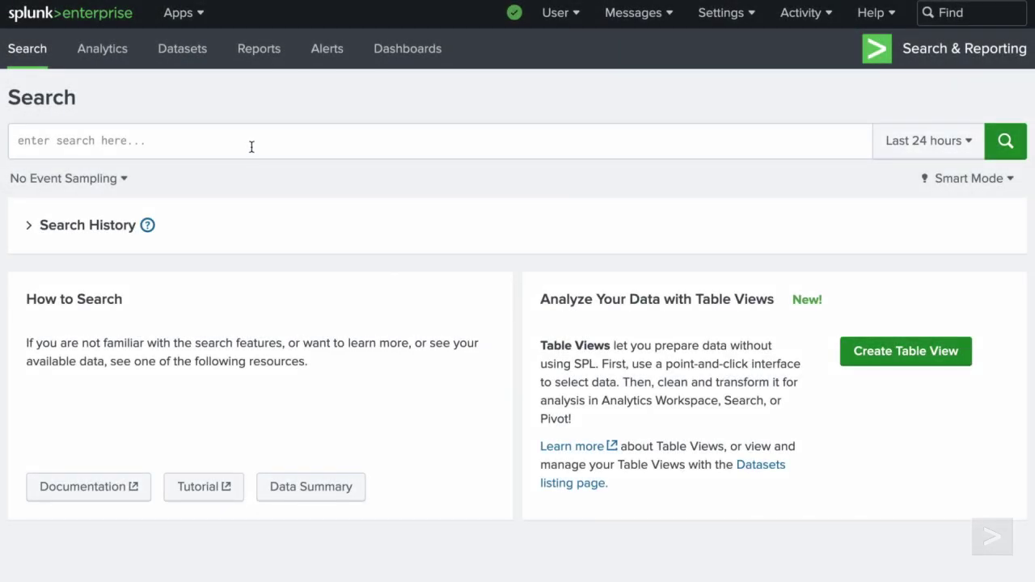
- Run '| makeresults' as a new search, then rerun it with count=5 for five results
left_click(251, 146)
type("| maker")
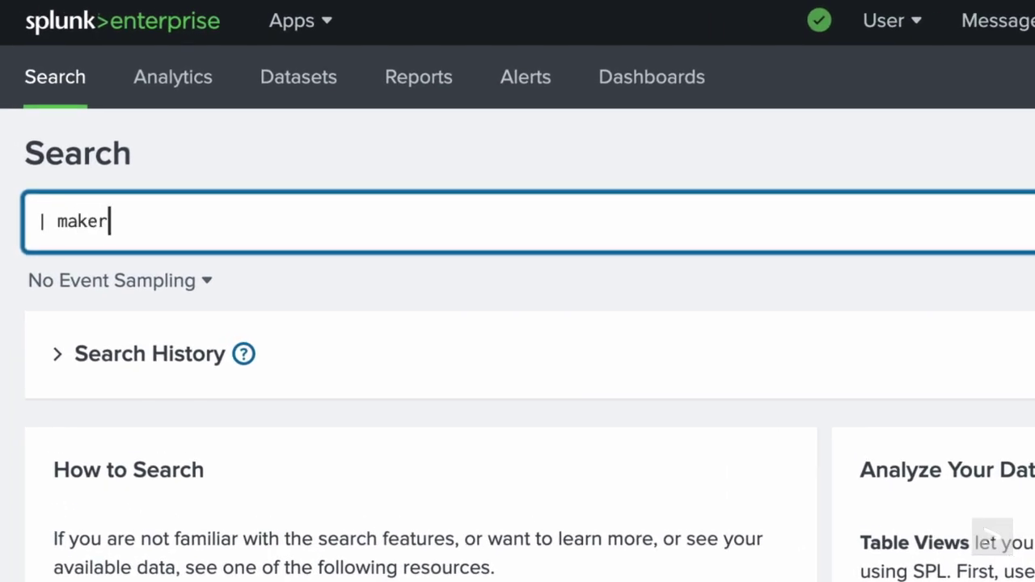
type("esults")
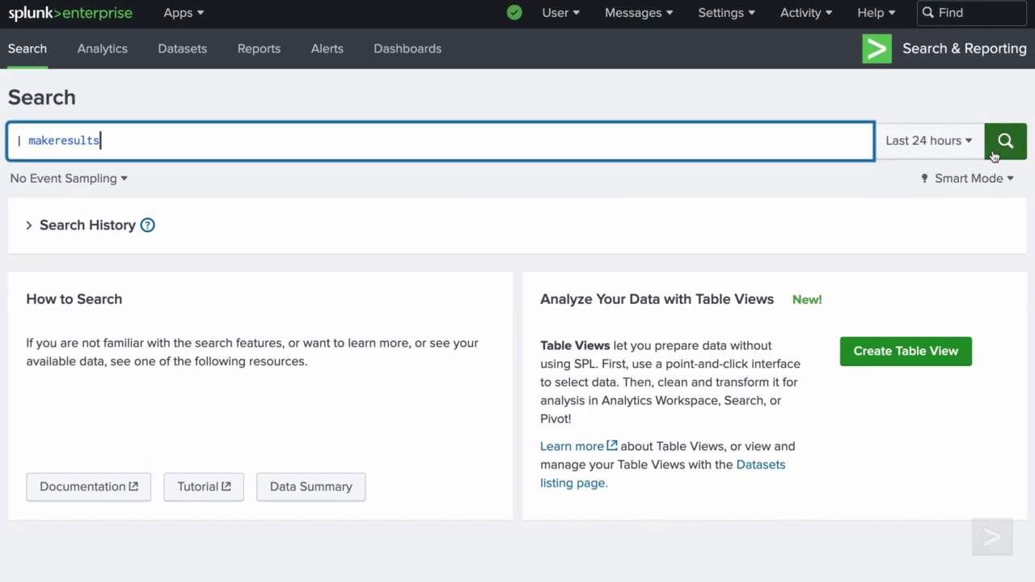
left_click(995, 156)
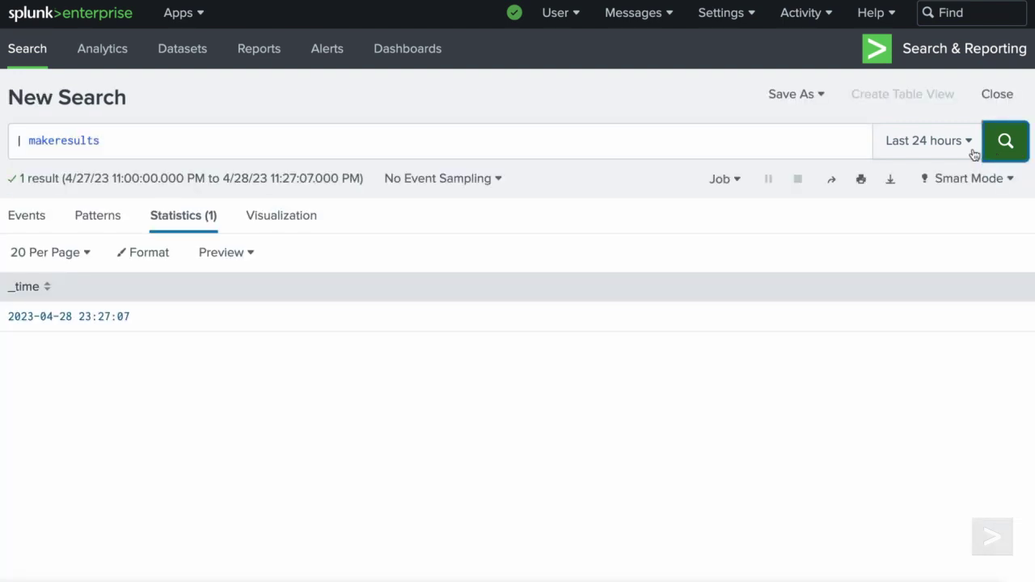
left_click(850, 148)
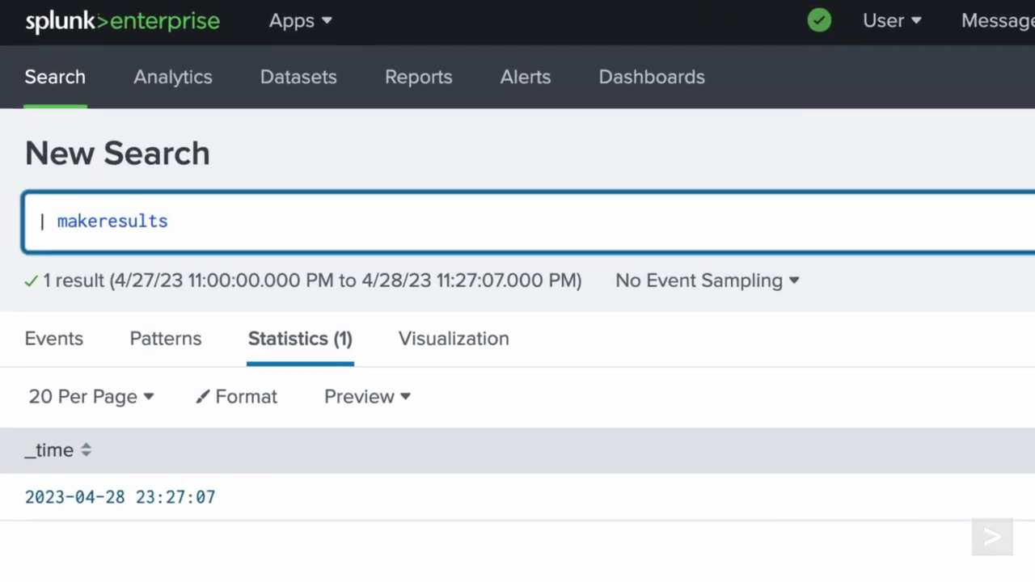
type("count=5")
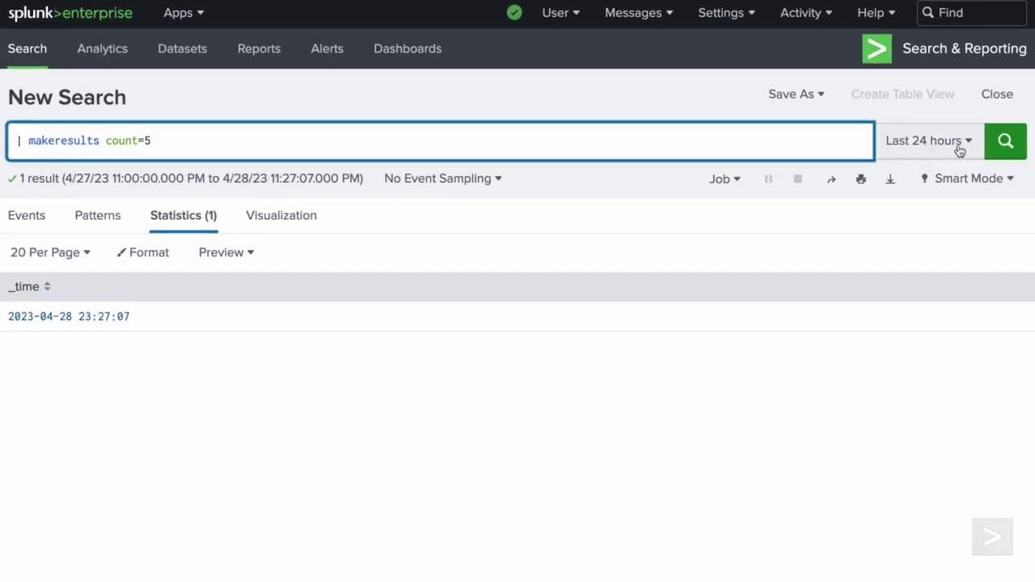
left_click(993, 154)
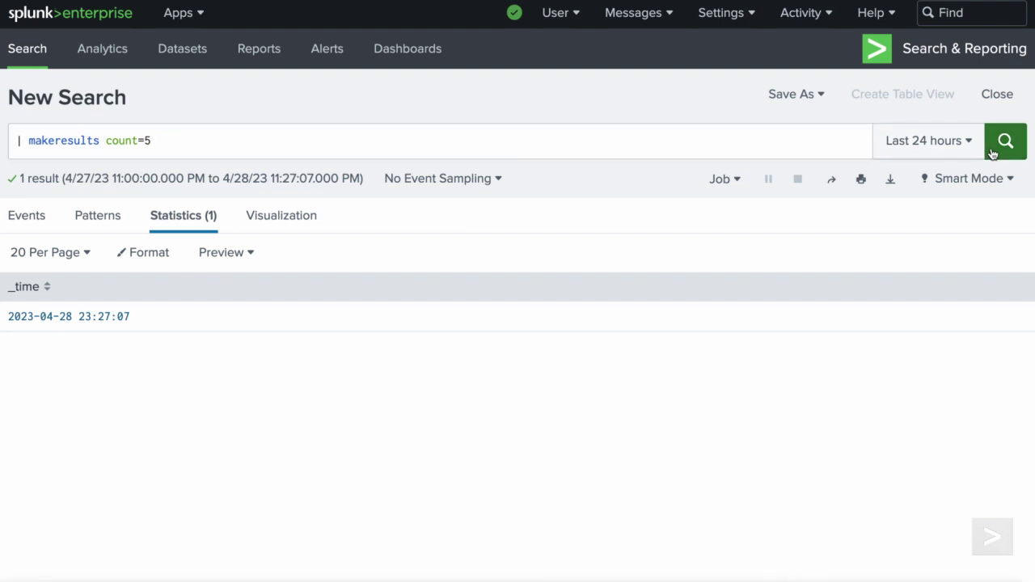
- Append annotate=true to the makeresults count=5 search and rerun it
left_click(668, 141)
type("annotate")
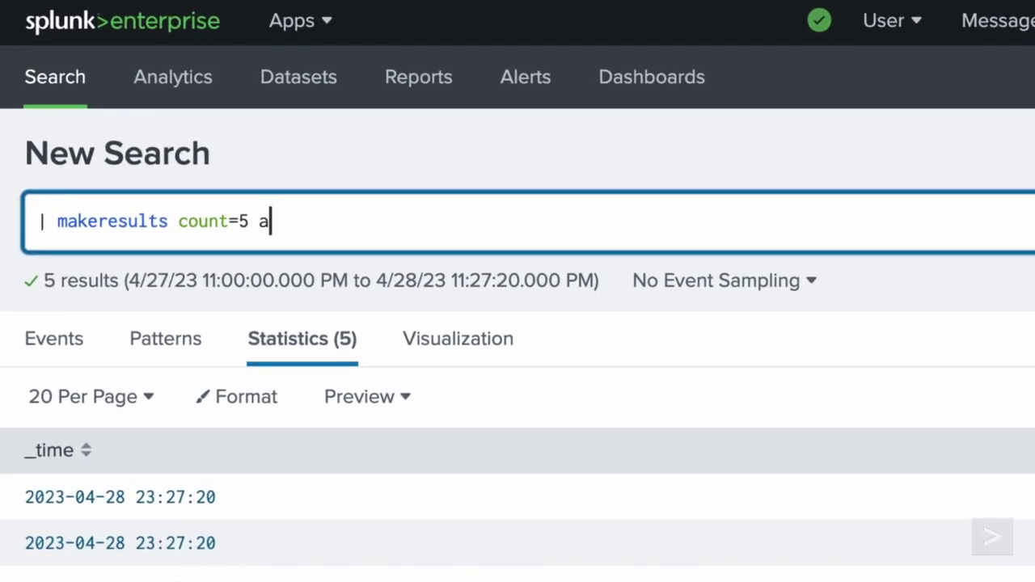
type("=true")
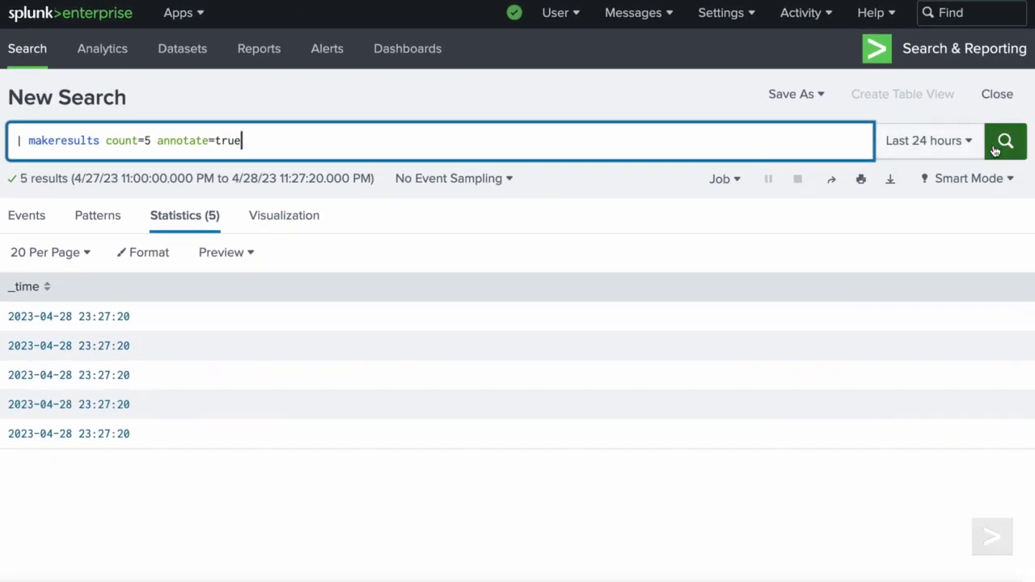
left_click(1005, 141)
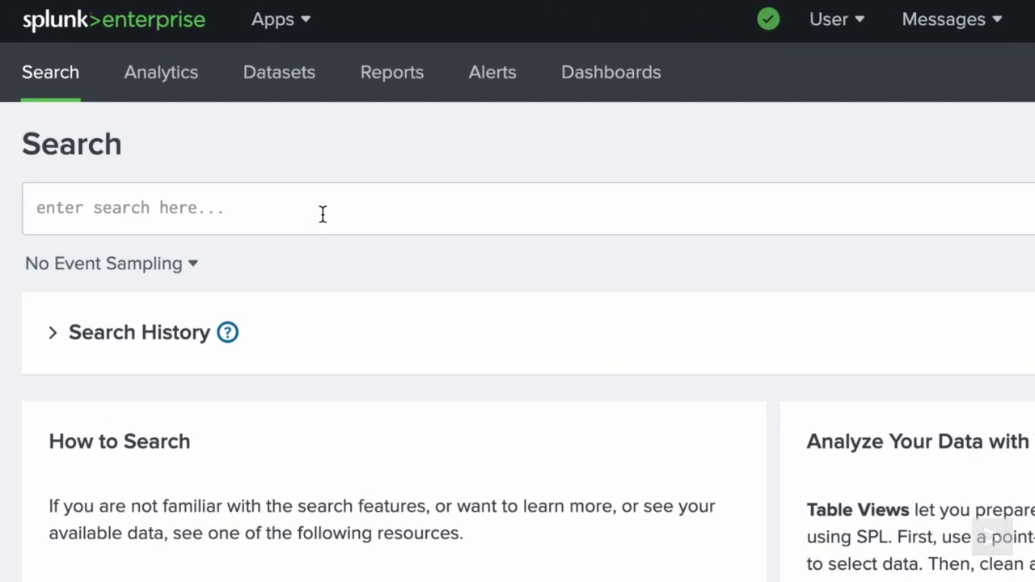
- Run '| makeresults format=json' with Dept/Floor data: Accounting floor 8, Human Resources floor 4
left_click(323, 213)
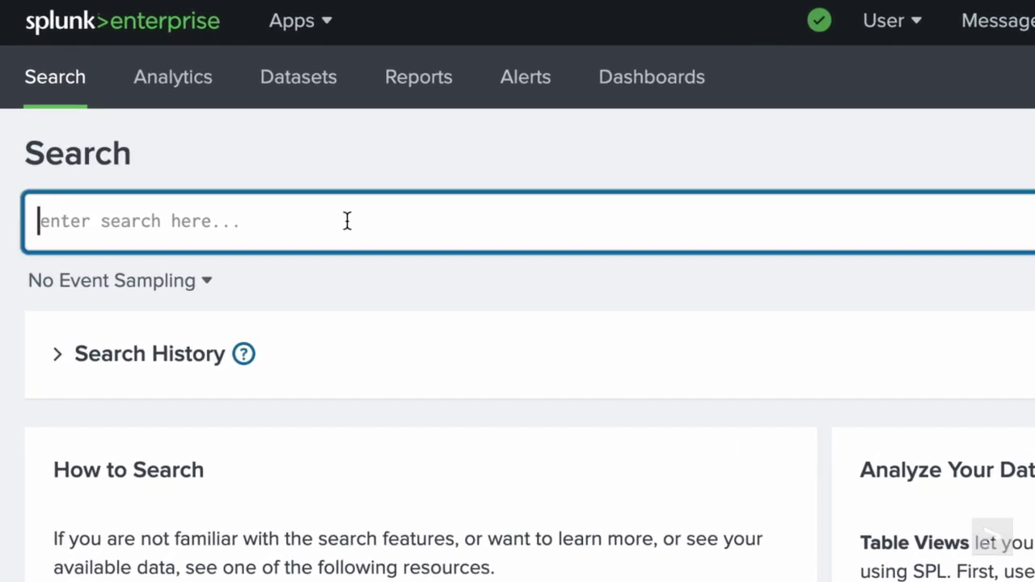
type("| maker")
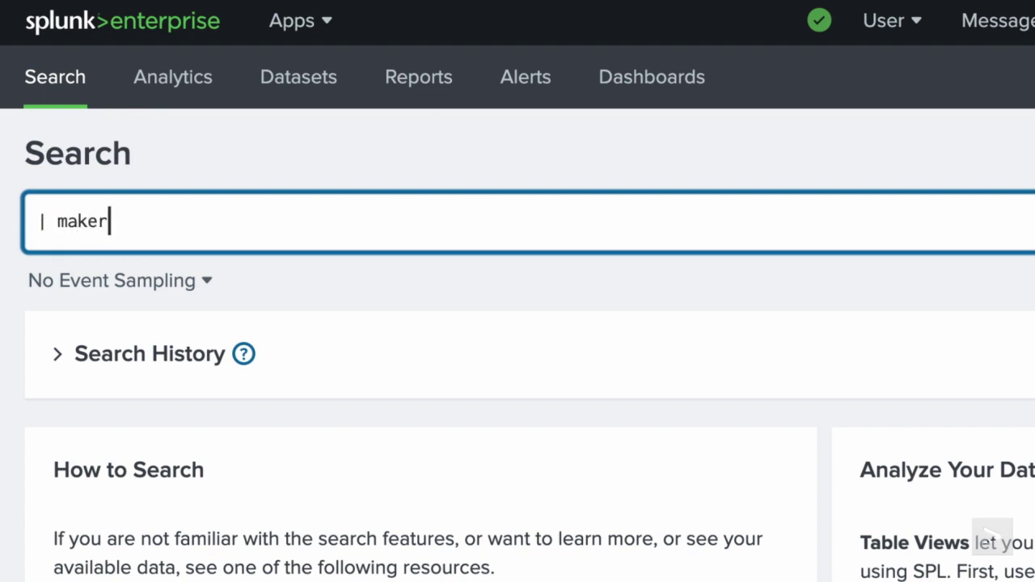
type("esults ")
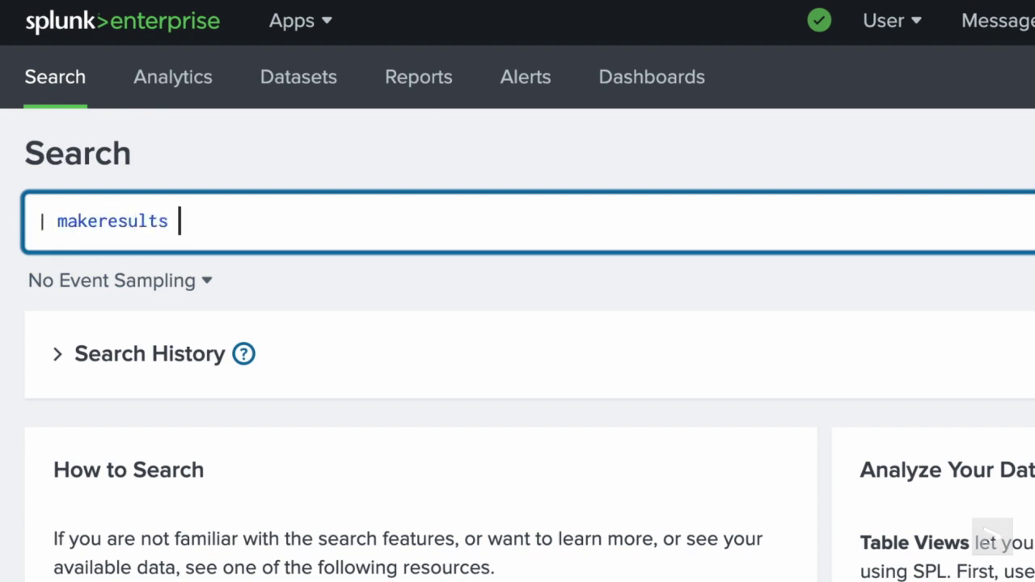
type("format")
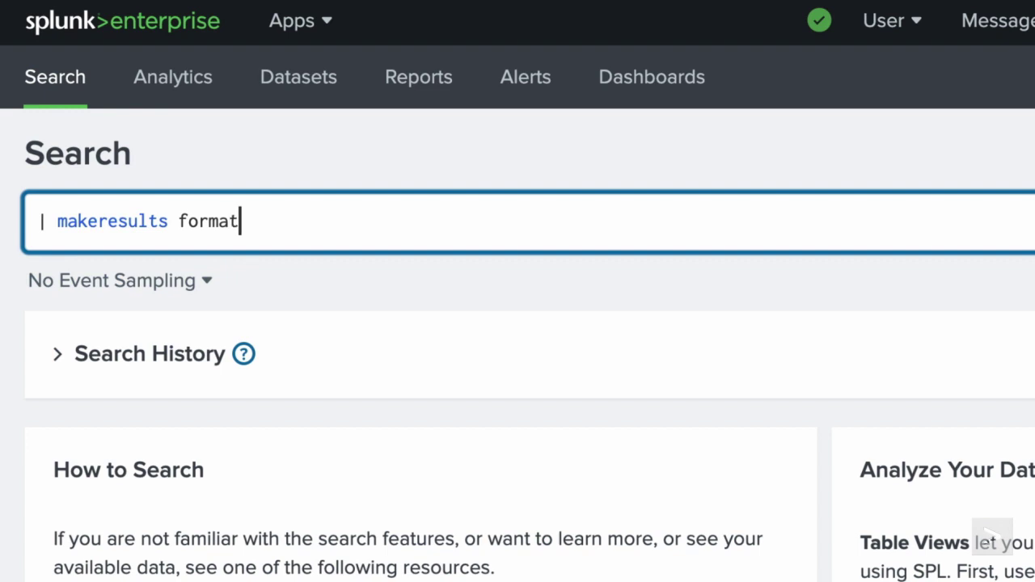
type("=csv")
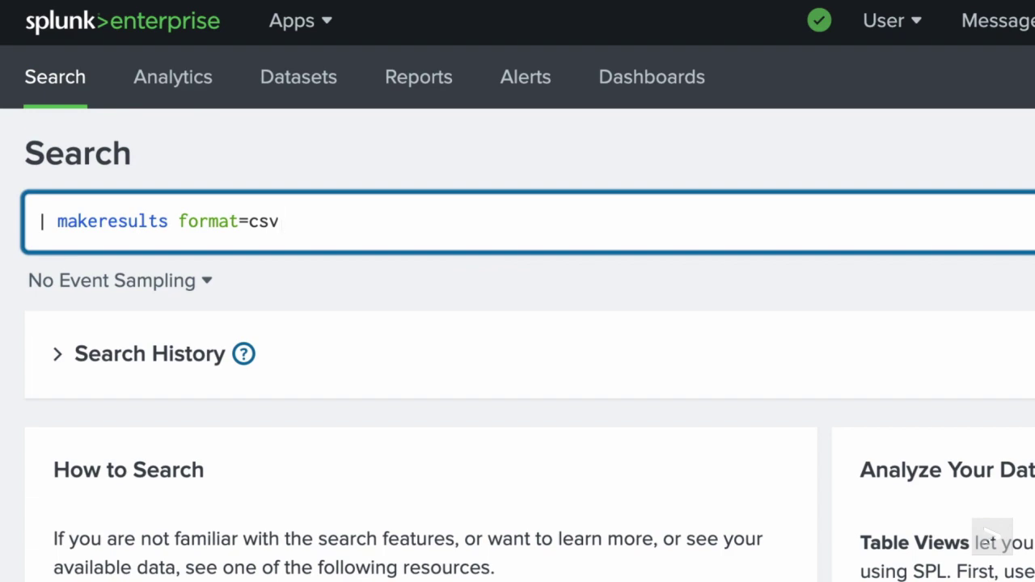
key("BackSpace")
key("BackSpace")
key("BackSpace")
type("json data=")
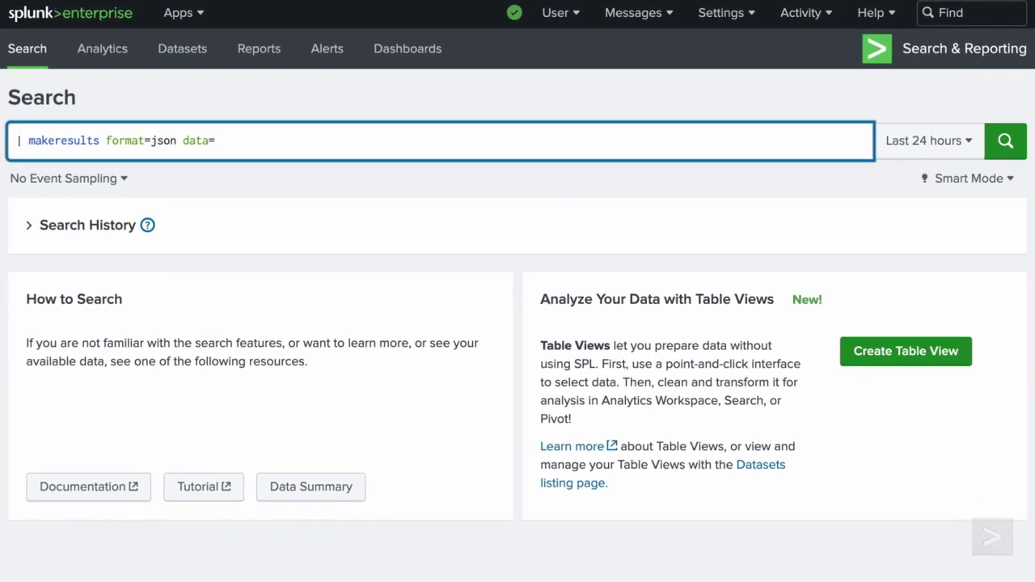
type("\"[{\\\"Dept\\\":\\\"Accounting\\\",\\\"Floor\\")
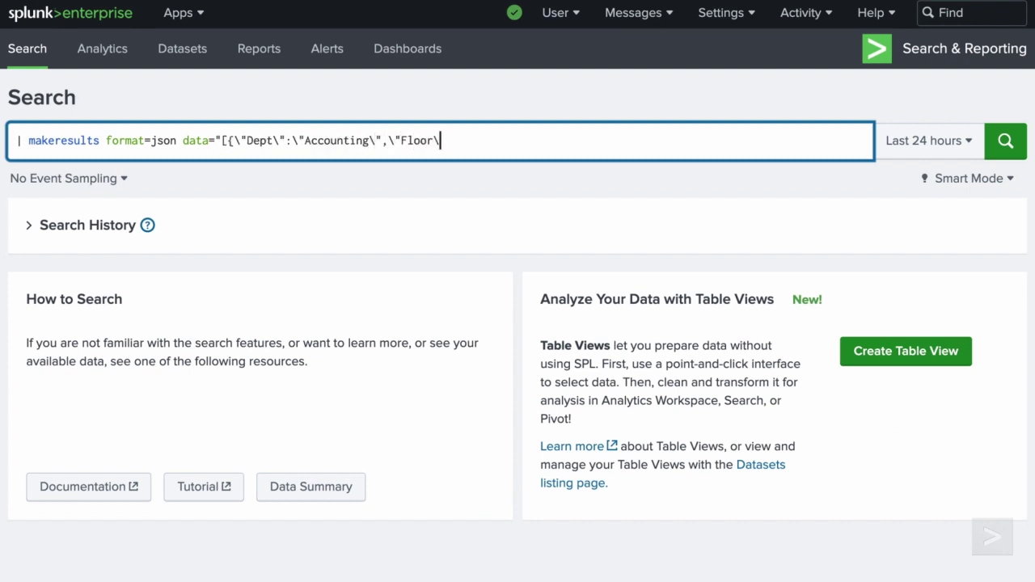
type("\":8},{\\\"Dept\\\":\\\"Human Resources\\\",\\")
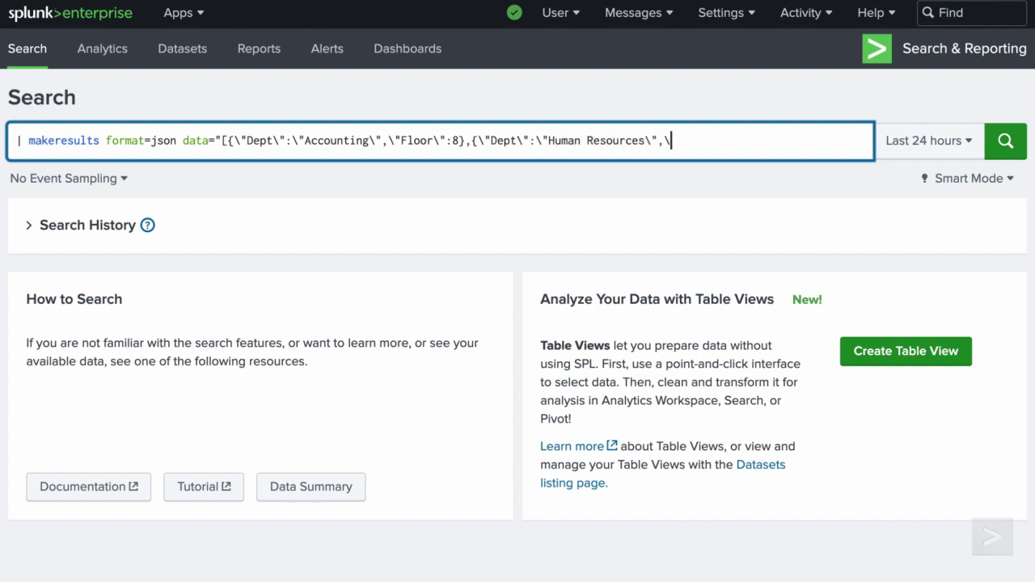
type("\"Floor\\\"")
type("\":4}]\"")
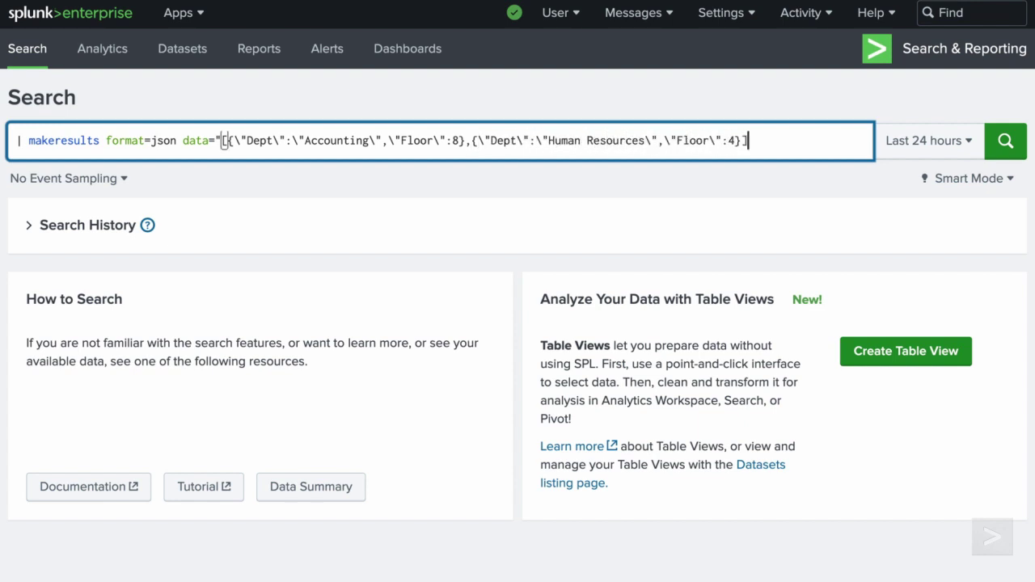
left_click(1009, 160)
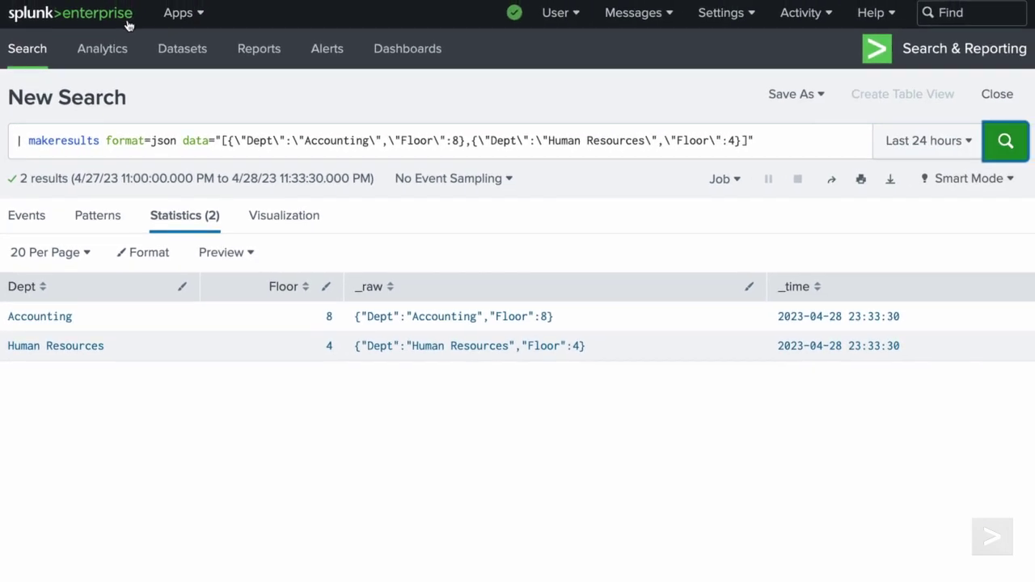
- From a fresh search, run '| makeresults format=csv' with Host,Location rows www1 London, www2 Boston, www3 San_Francisco
left_click(127, 24)
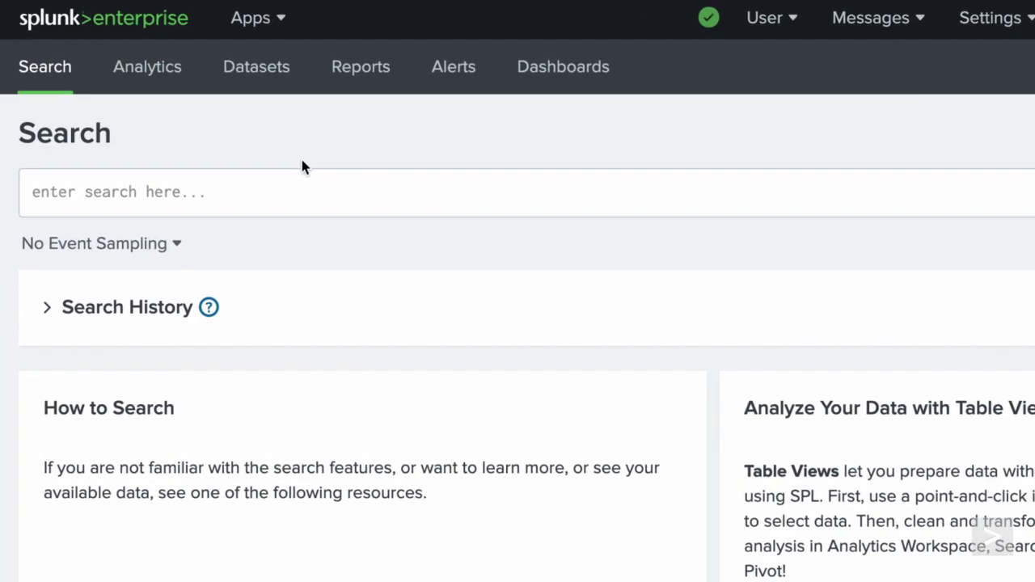
left_click(227, 139)
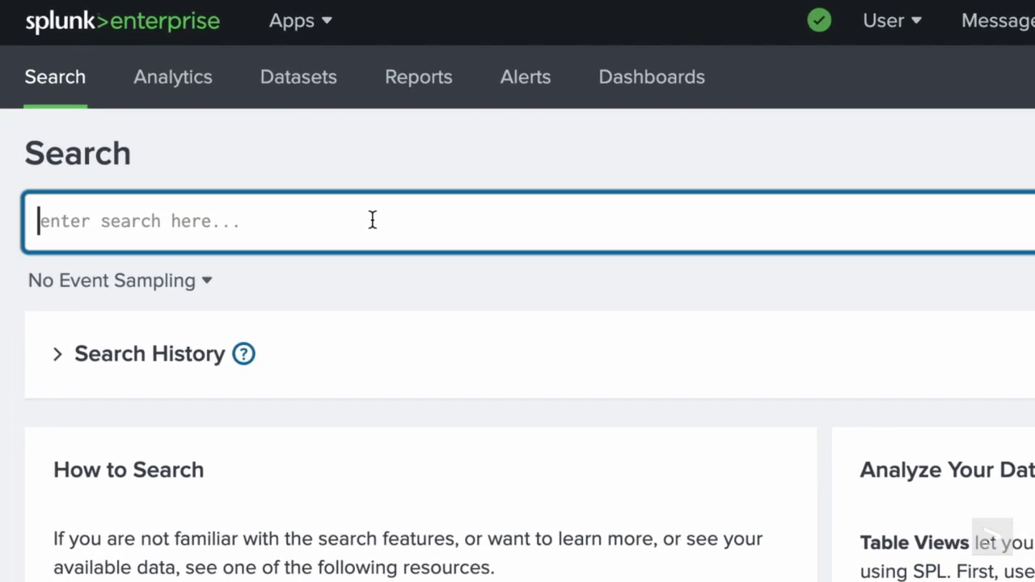
type("| makeresults")
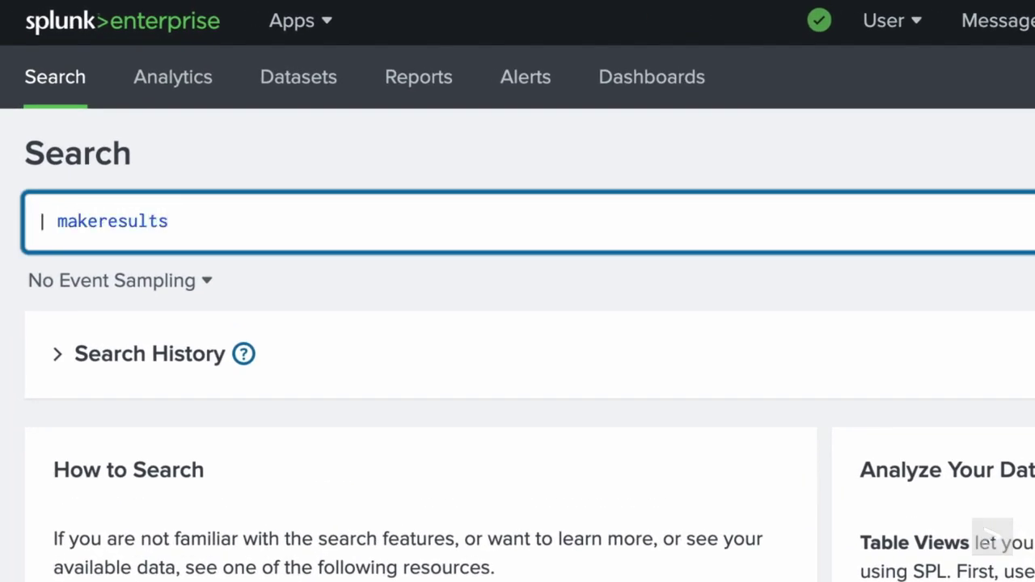
type(" format=csv data=")
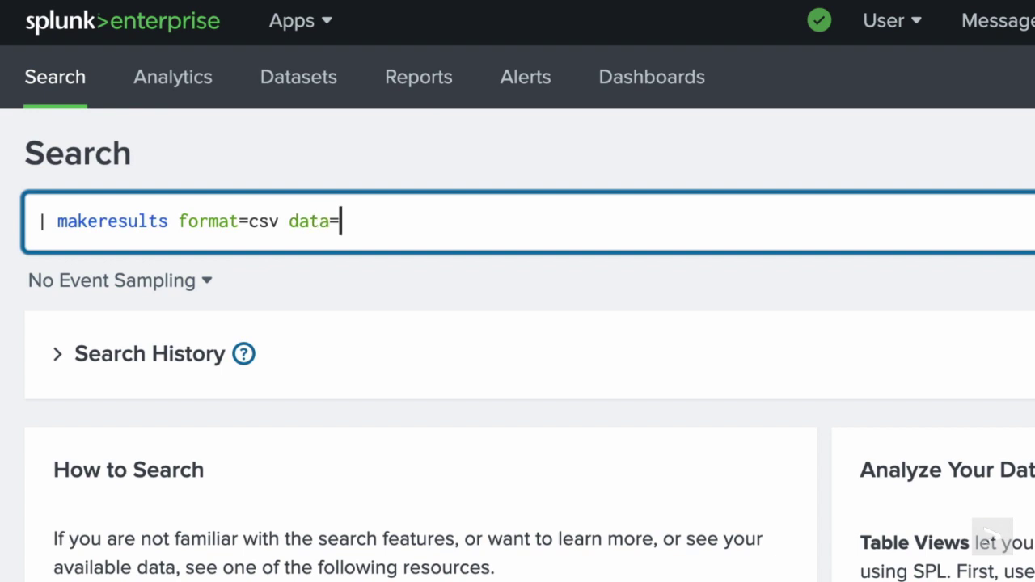
type("\"Host,Location")
key("shift+Return")
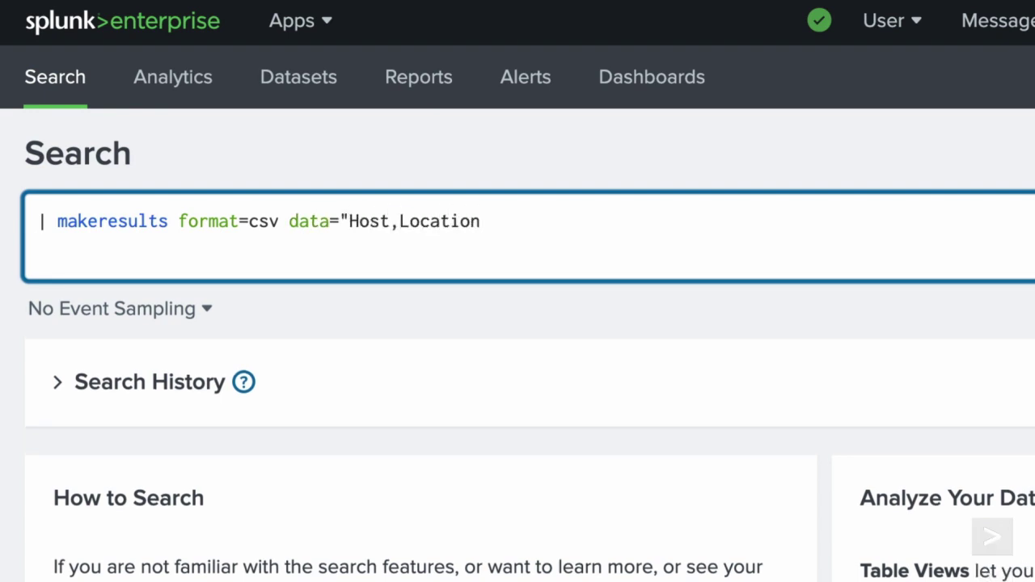
type("www1,London")
key("shift+Return")
type("www2,Boston")
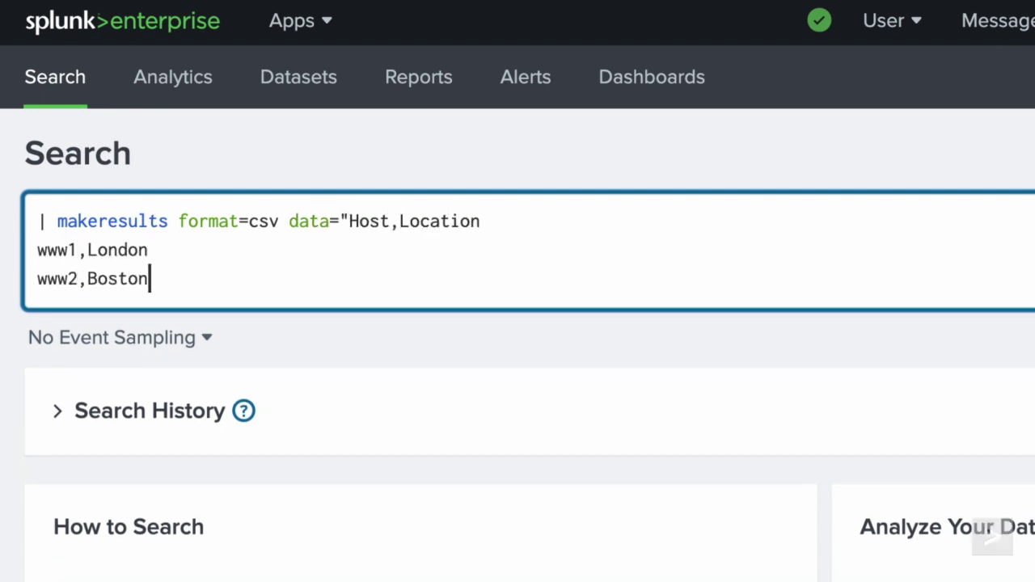
key("shift+Return")
type("www3,San_Francisco\"")
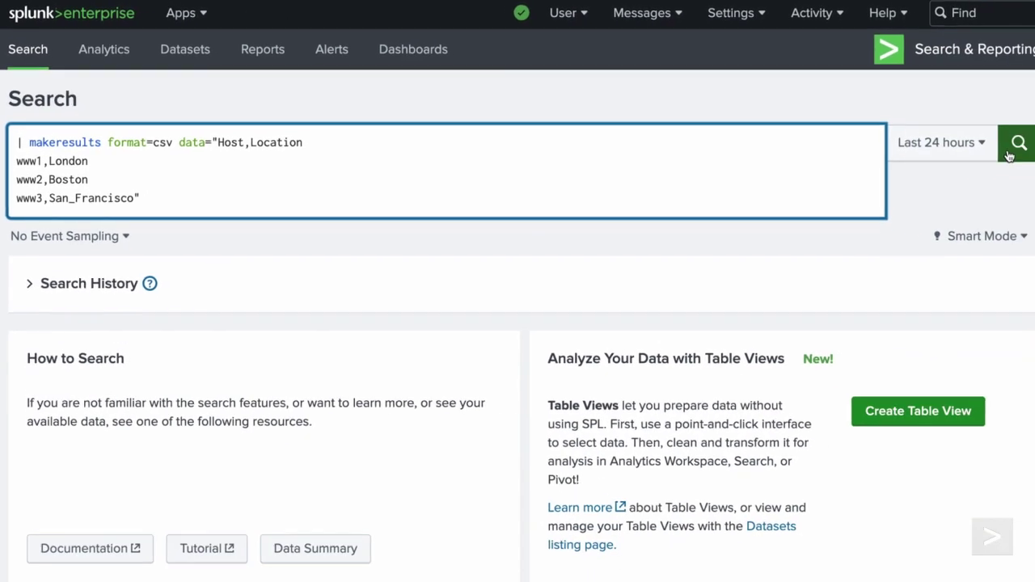
key("Return")
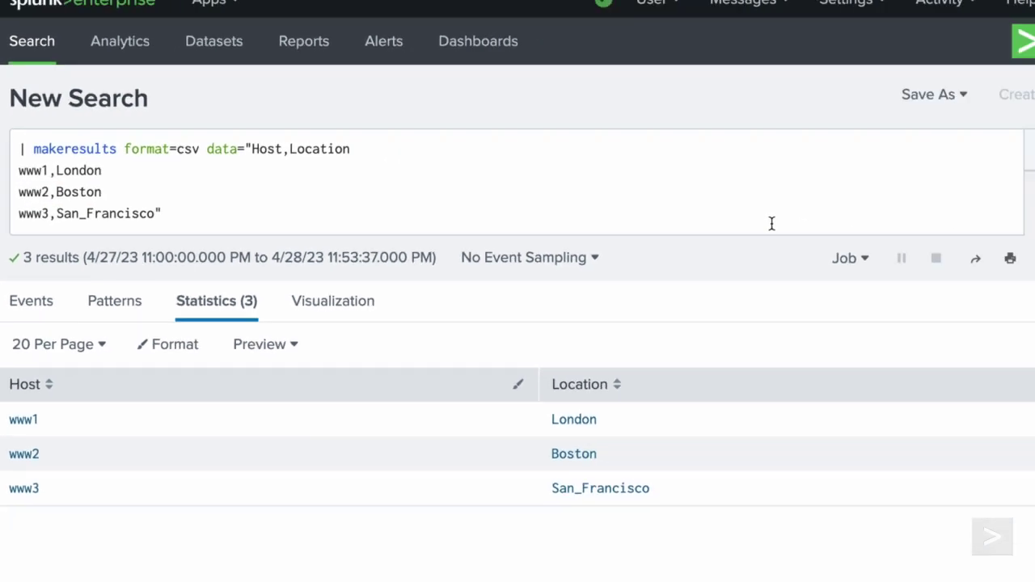
- Append '| top Location' to the CSV search and run it
left_click(995, 263)
type("top")
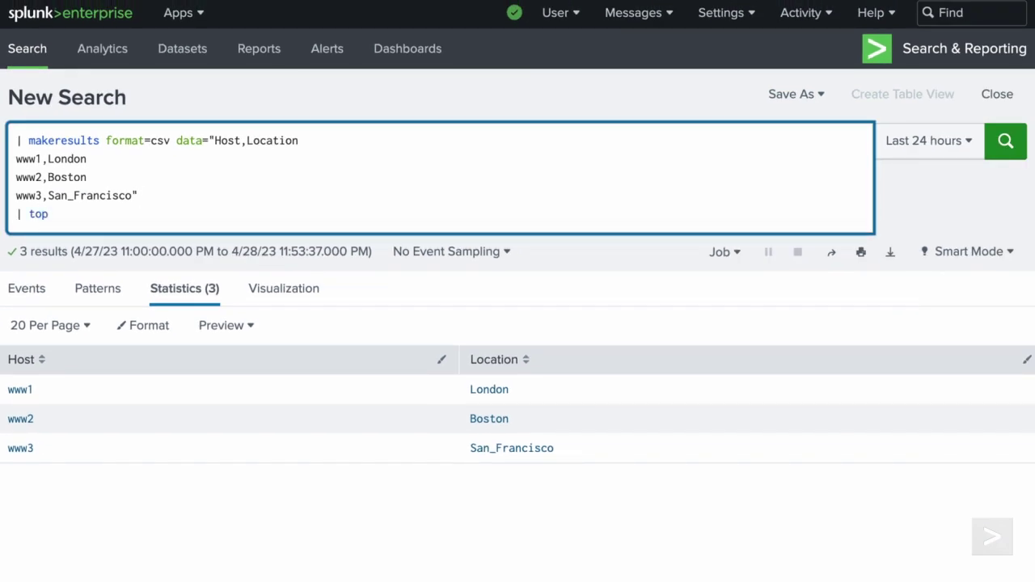
type(" Location")
left_click(1005, 143)
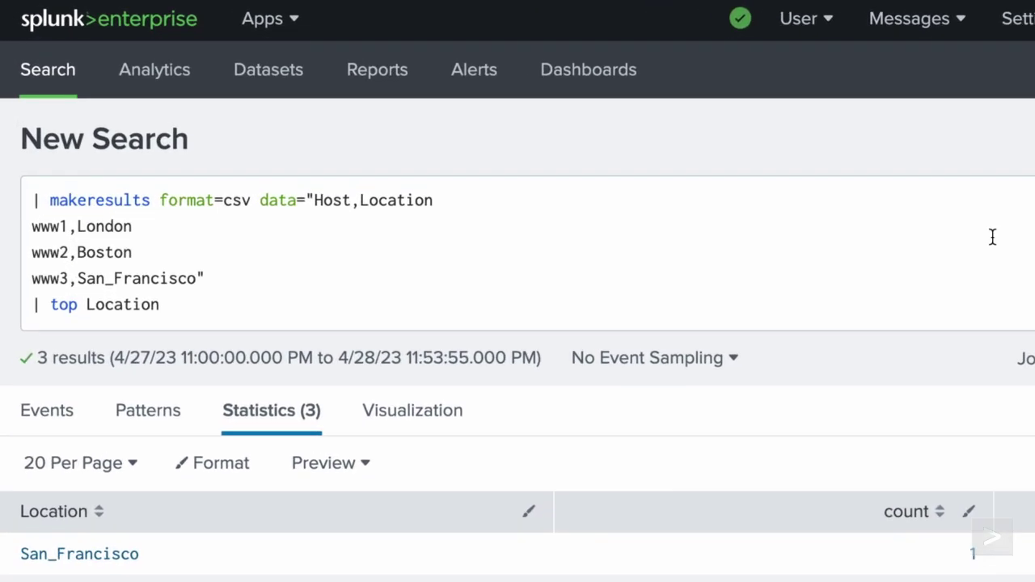
- Add '| streamstats count' and '| eval Region = if(count=1, "EMEA", "AMER")', then rerun
left_click(833, 308)
key("shift+Return")
type("| ")
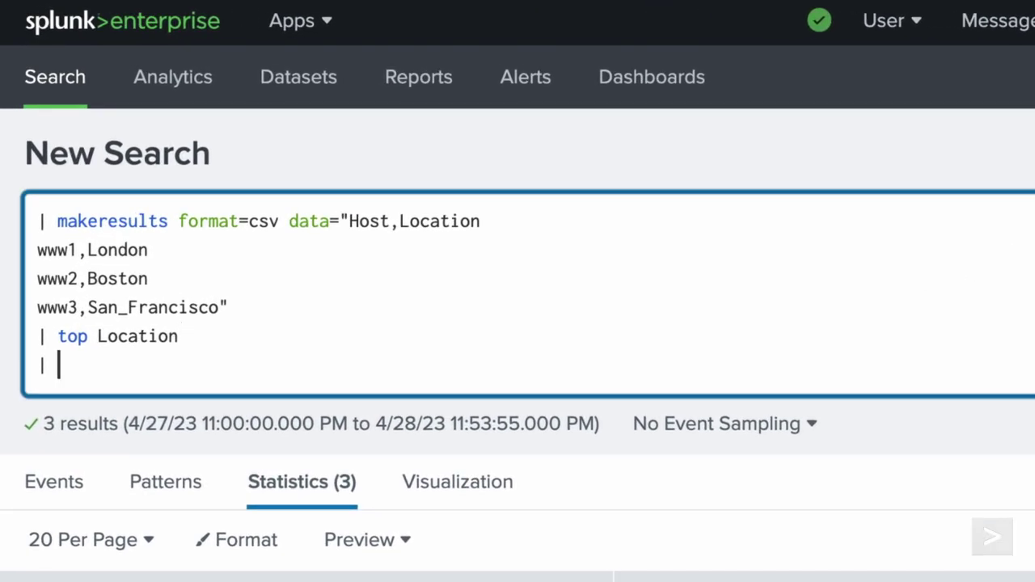
type("streamstats count")
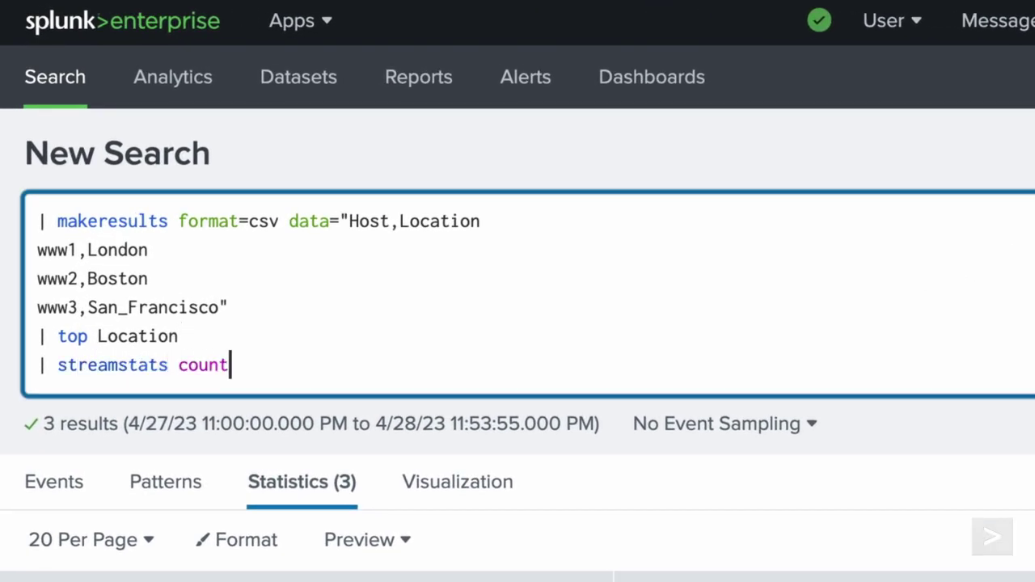
key("shift+Return")
type("| eval")
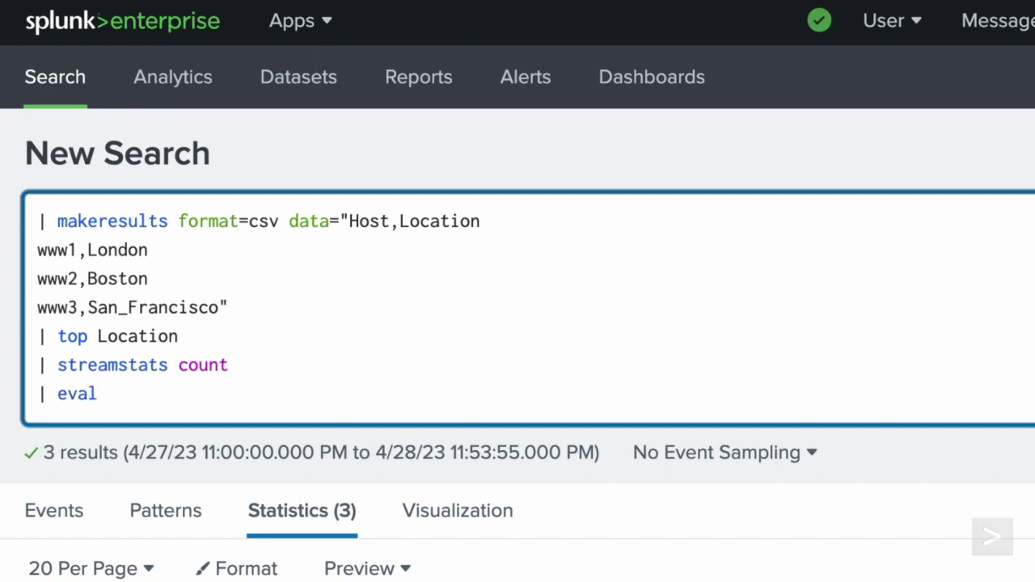
type(" Region = ")
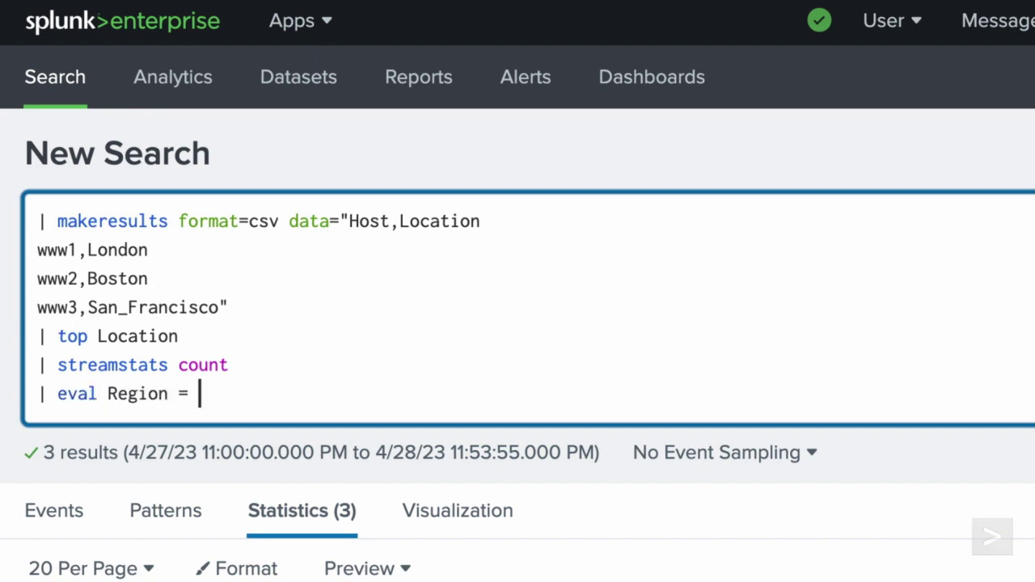
type("if(count=1")
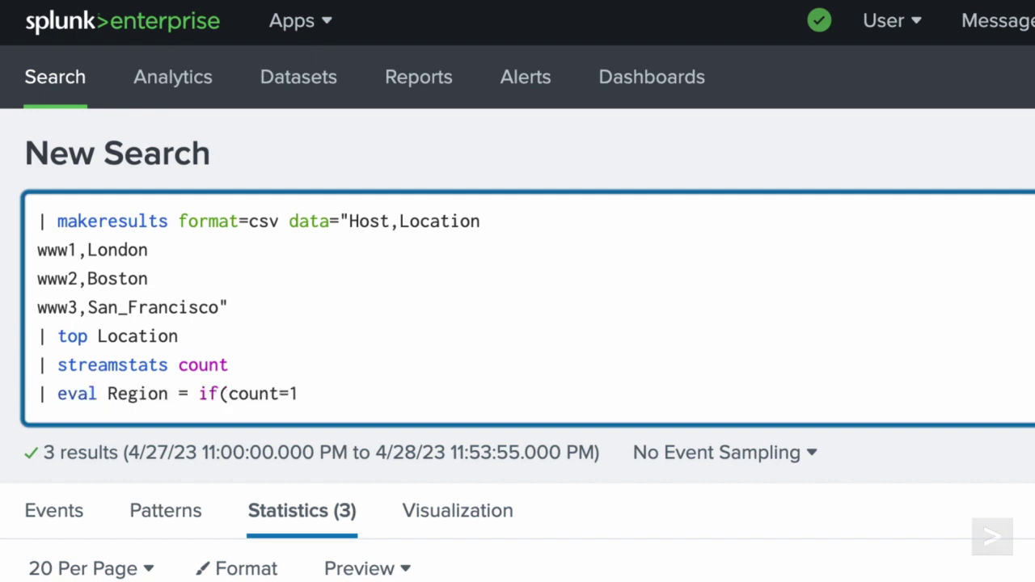
type(", \"EMEA\",")
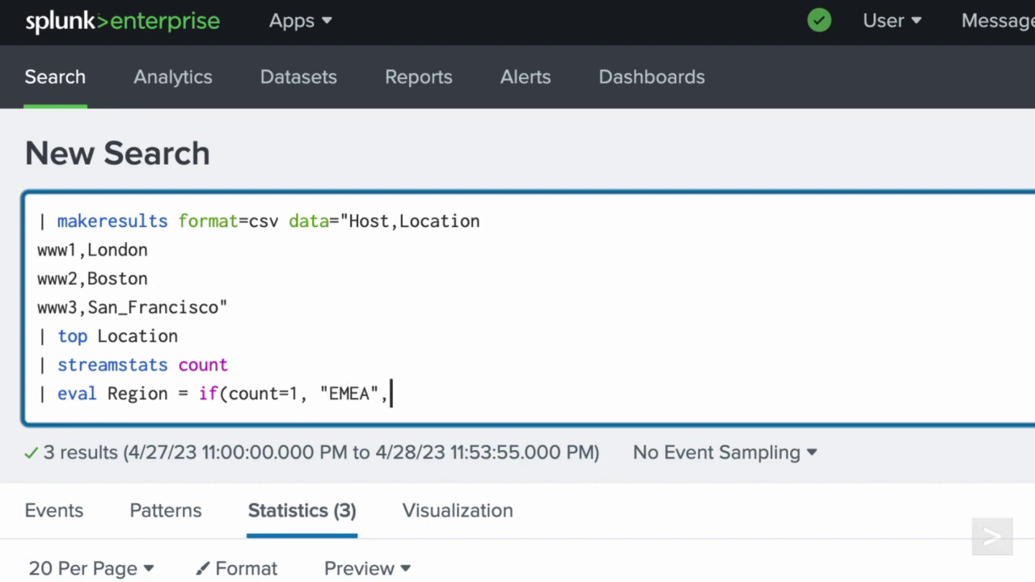
type(" \"AMER")
type(")")
left_click(994, 157)
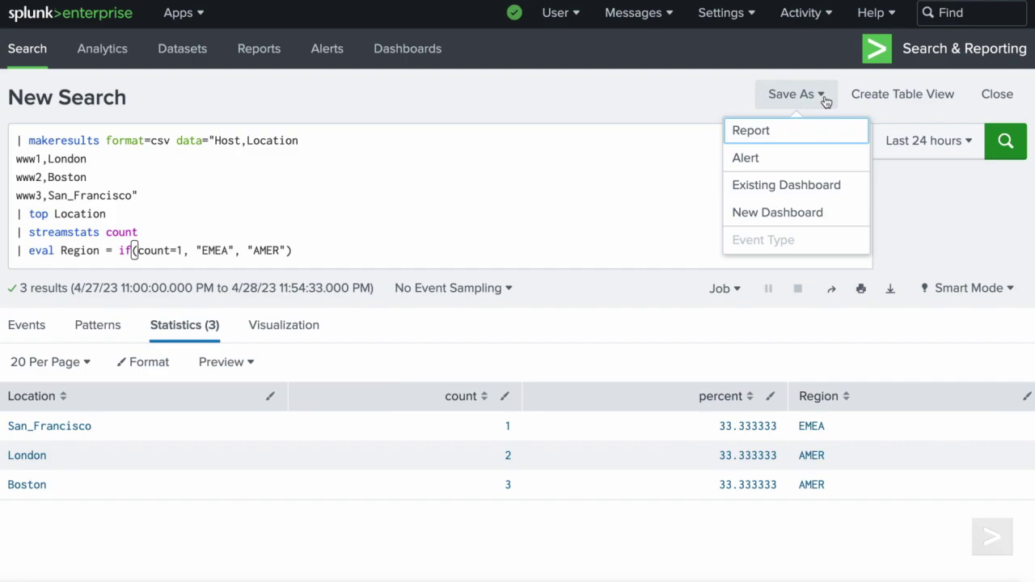
- Save the Region results table as a new panel on the existing Buttercup Cafe Prototype Dashboard
left_click(859, 179)
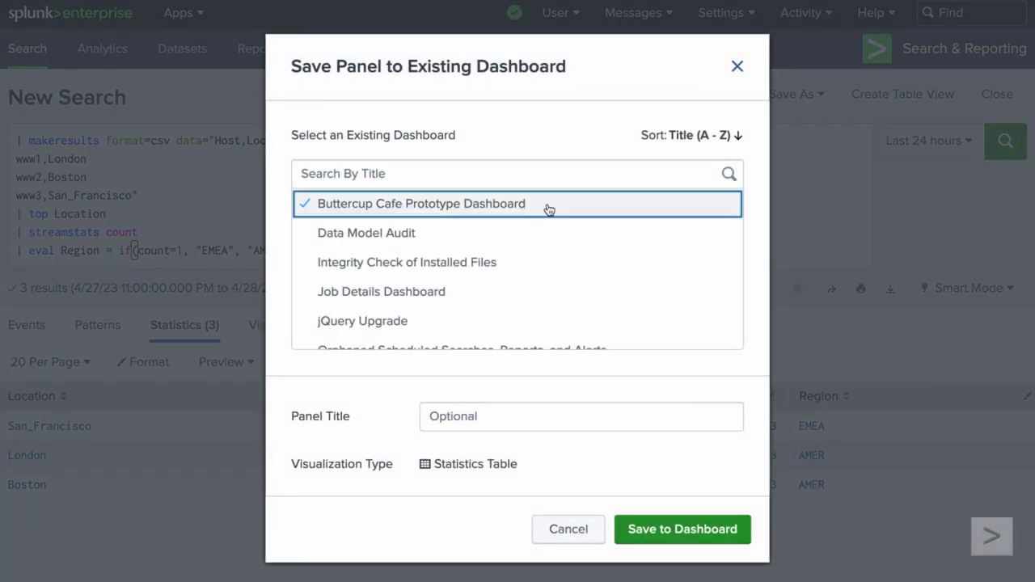
left_click(739, 540)
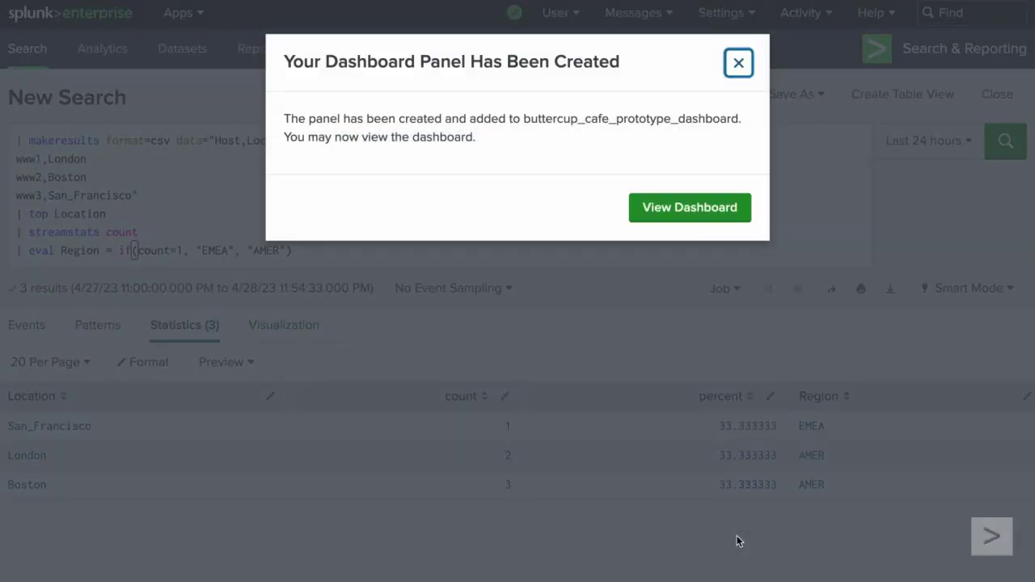